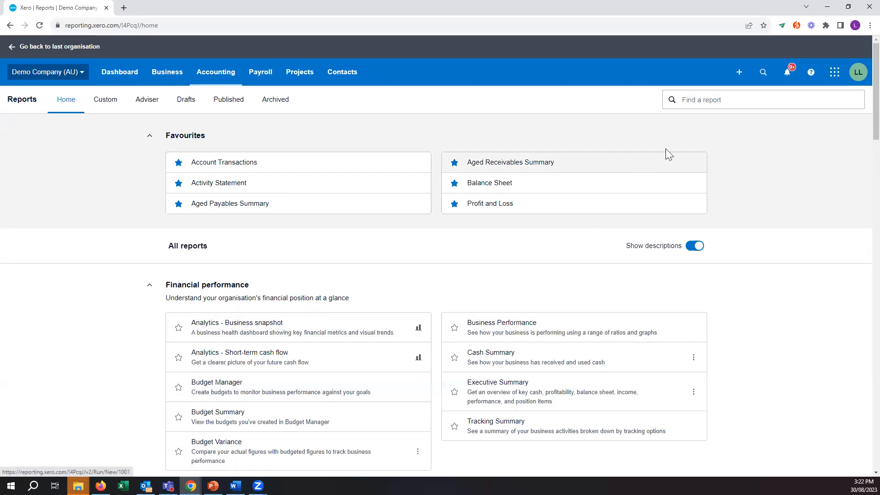
- Search the reports for "budget" and open Budget Manager
{"action": "left_click", "coordinate": [704, 102]}
{"action": "type", "text": "bu"}
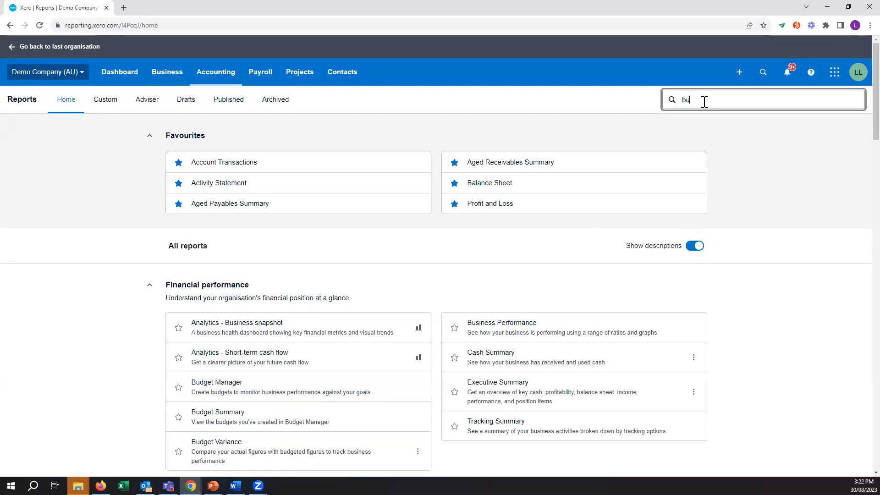
{"action": "type", "text": "dget"}
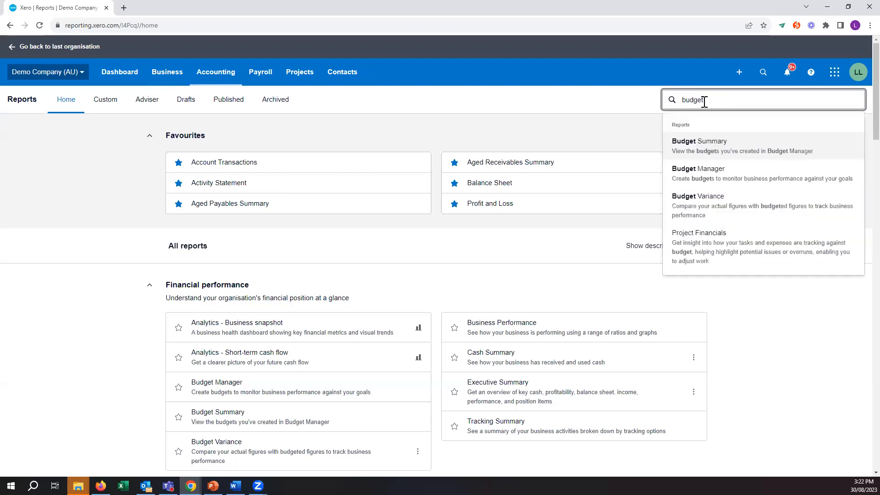
{"action": "left_click", "coordinate": [730, 179]}
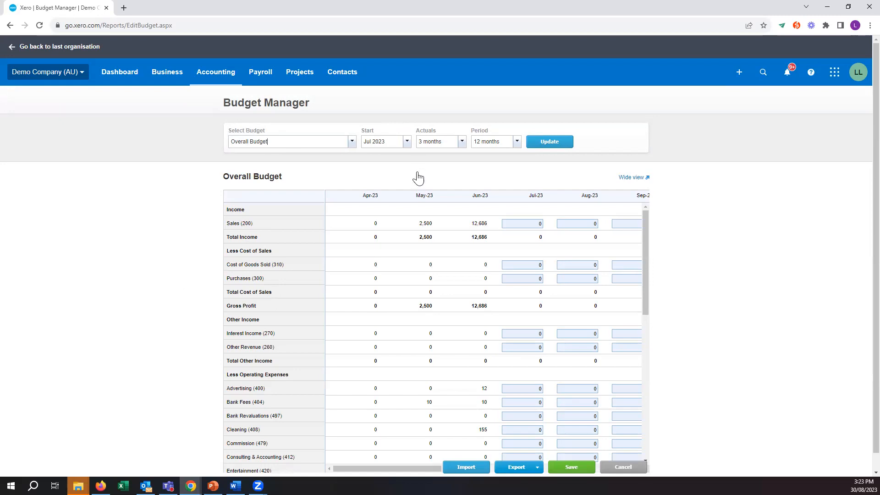
- Set the Overall Budget's actuals to 6 months, keeping the July 2023 start and 12-month period, and update the budget
{"action": "left_click", "coordinate": [408, 142]}
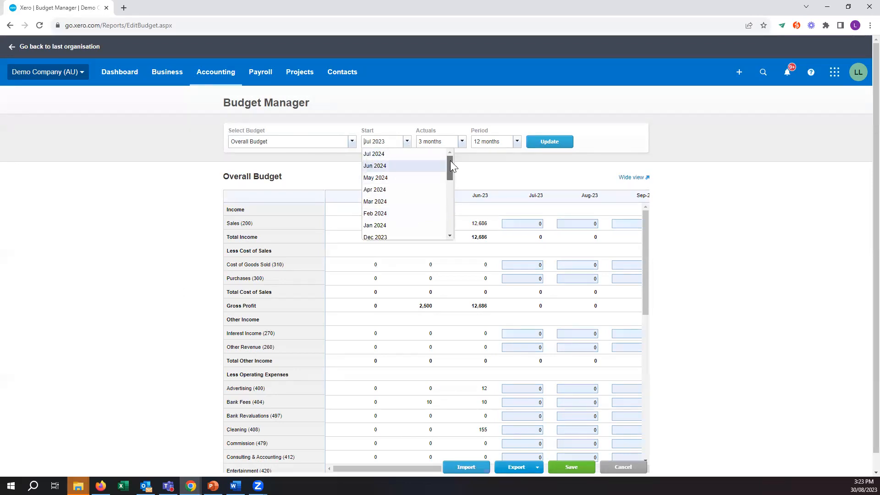
{"action": "left_click", "coordinate": [473, 171]}
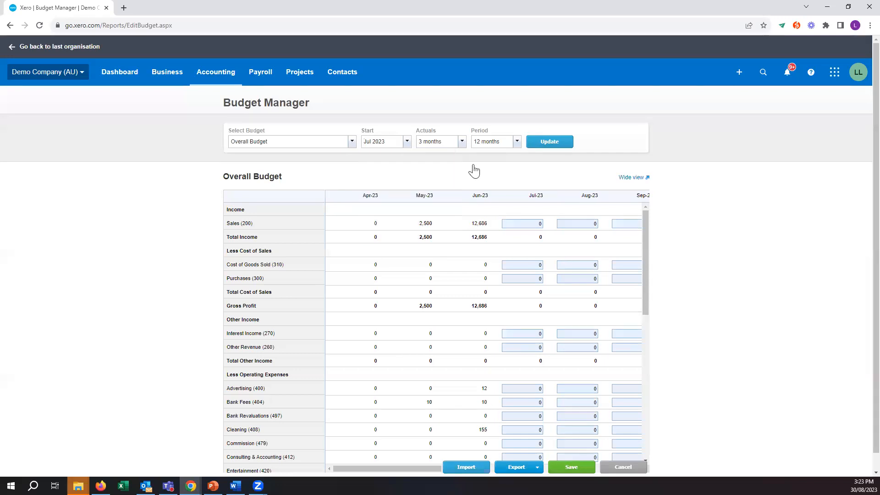
{"action": "left_click", "coordinate": [461, 142]}
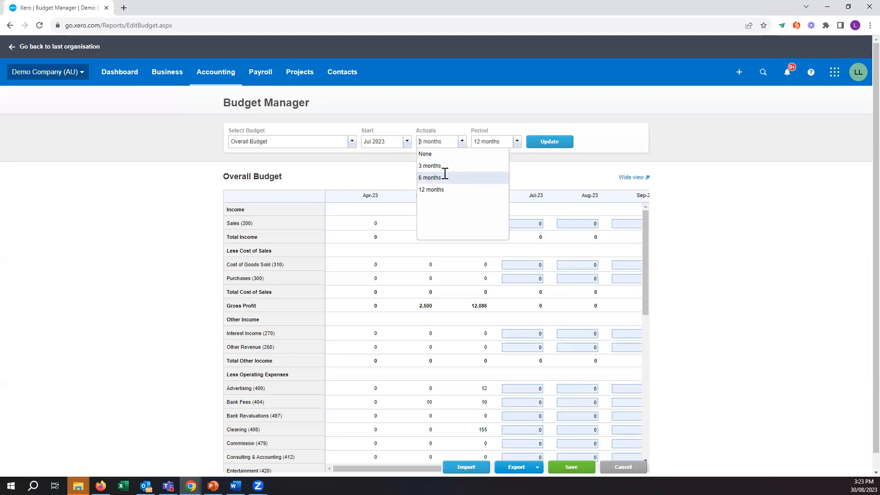
{"action": "left_click", "coordinate": [444, 177]}
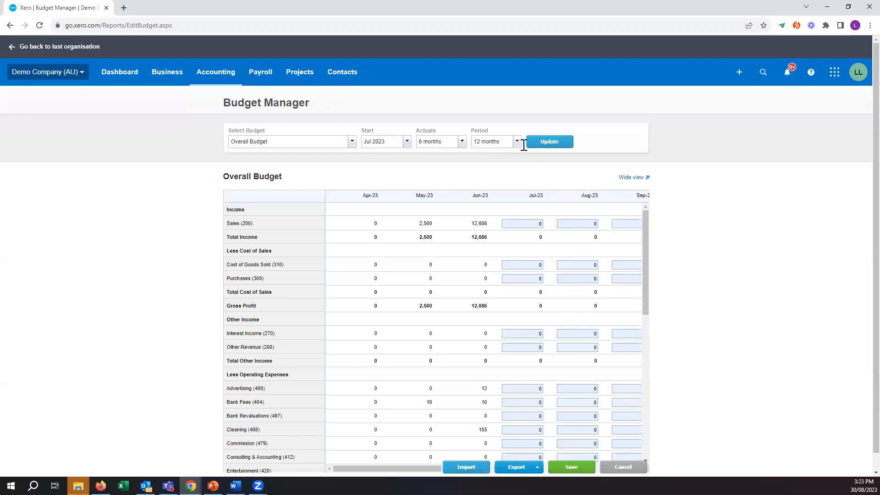
{"action": "left_click", "coordinate": [542, 145]}
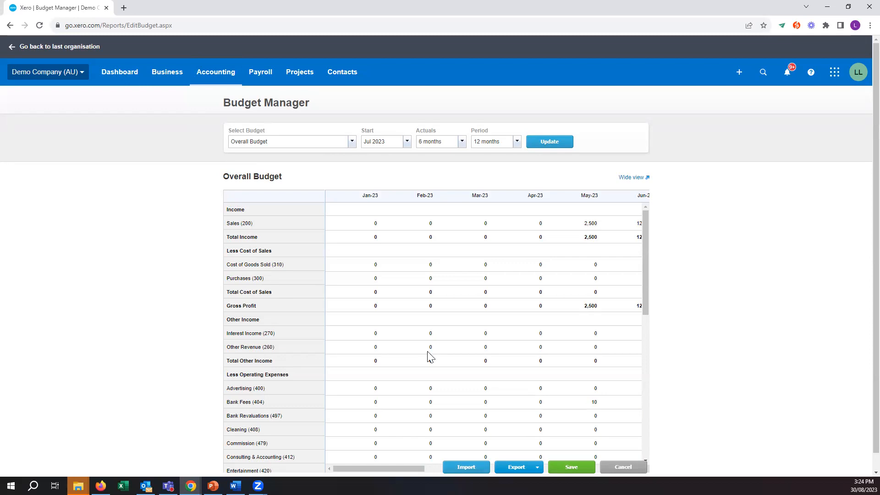
- Review the monthly actuals for all income and expense accounts alongside the editable budget months in the Overall Budget
{"action": "scroll", "coordinate": [429, 356], "scroll_direction": "down", "scroll_amount": 1}
{"action": "scroll", "coordinate": [429, 357], "scroll_direction": "up", "scroll_amount": 1}
{"action": "scroll", "coordinate": [415, 469], "scroll_direction": "down", "scroll_amount": 3}
{"action": "scroll", "coordinate": [668, 378], "scroll_direction": "down", "scroll_amount": 1}
{"action": "left_click_drag", "start_coordinate": [426, 453], "coordinate": [446, 454]}
{"action": "scroll", "coordinate": [499, 340], "scroll_direction": "up", "scroll_amount": 3}
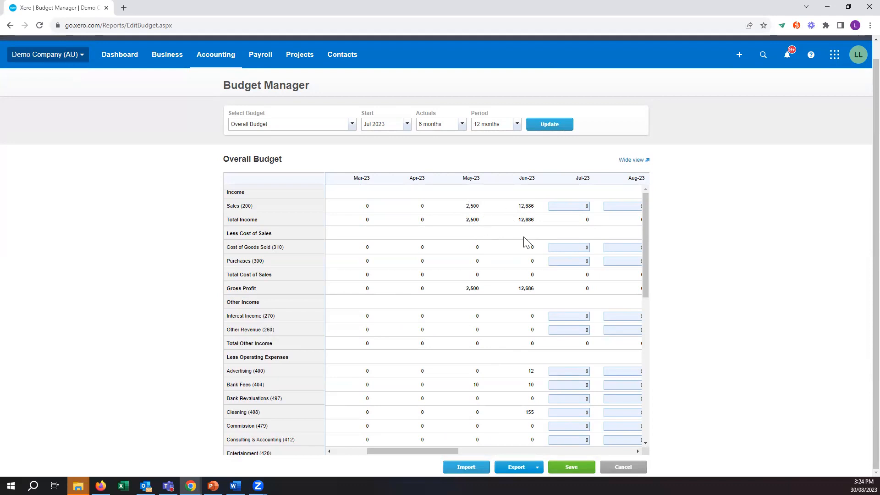
{"action": "scroll", "coordinate": [492, 285], "scroll_direction": "down", "scroll_amount": 3}
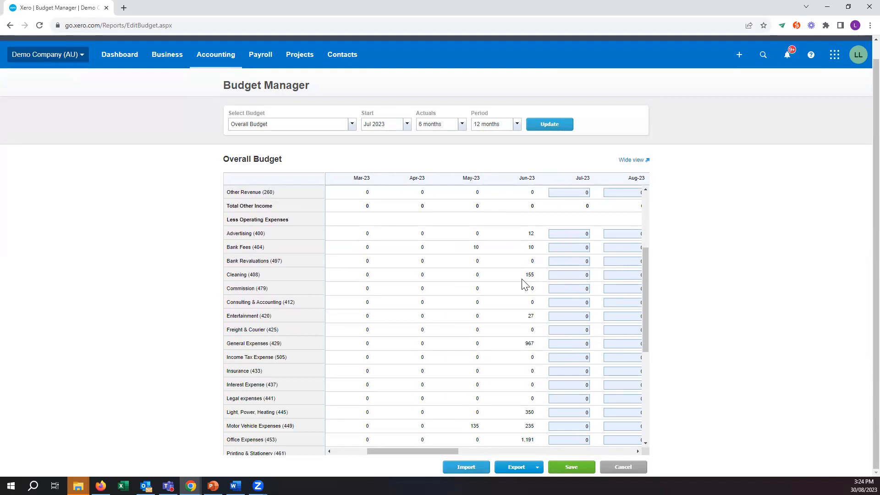
{"action": "scroll", "coordinate": [525, 278], "scroll_direction": "down", "scroll_amount": 1}
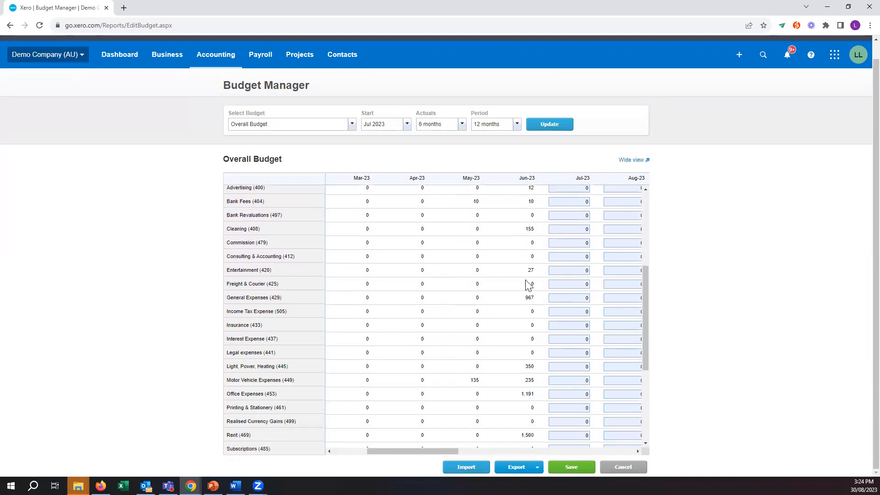
{"action": "scroll", "coordinate": [527, 298], "scroll_direction": "up", "scroll_amount": 5}
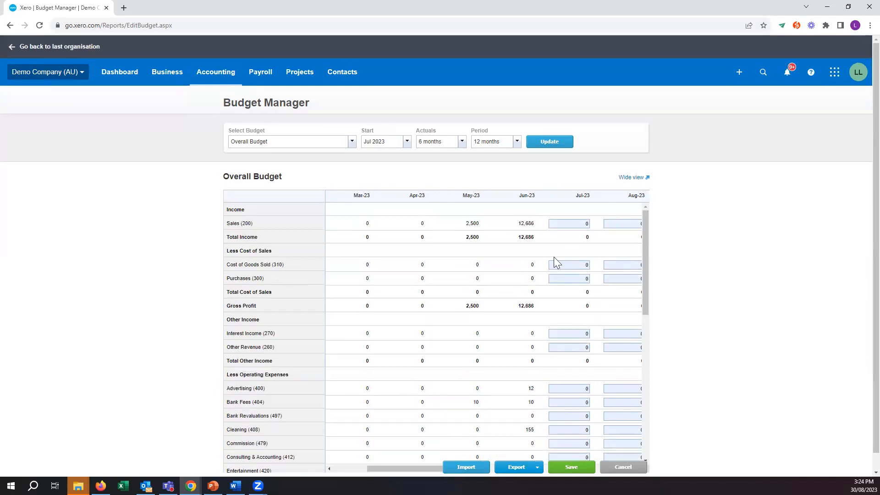
{"action": "scroll", "coordinate": [513, 383], "scroll_direction": "down", "scroll_amount": 2}
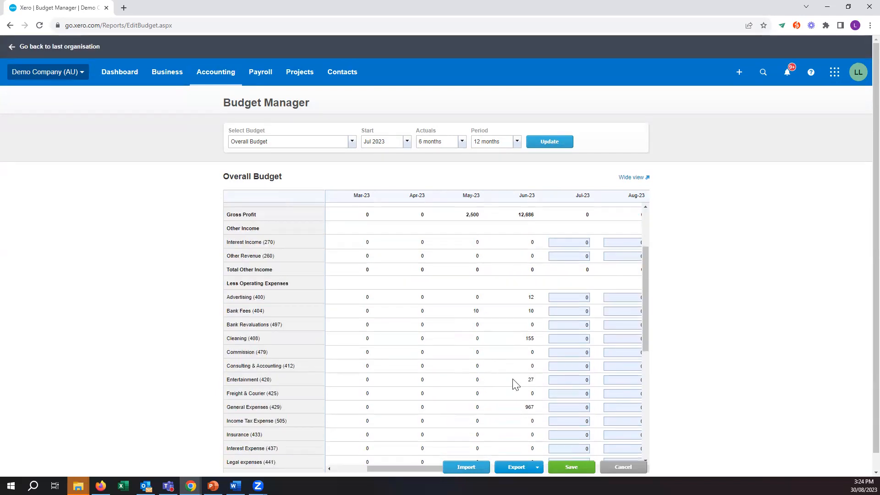
{"action": "scroll", "coordinate": [514, 383], "scroll_direction": "down", "scroll_amount": 6}
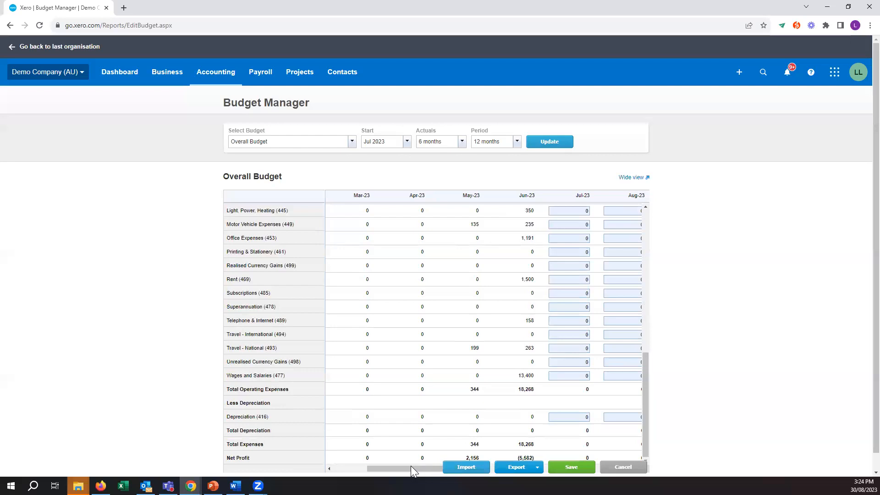
{"action": "scroll", "coordinate": [407, 465], "scroll_direction": "down", "scroll_amount": 1}
{"action": "left_click_drag", "start_coordinate": [407, 449], "coordinate": [445, 414]}
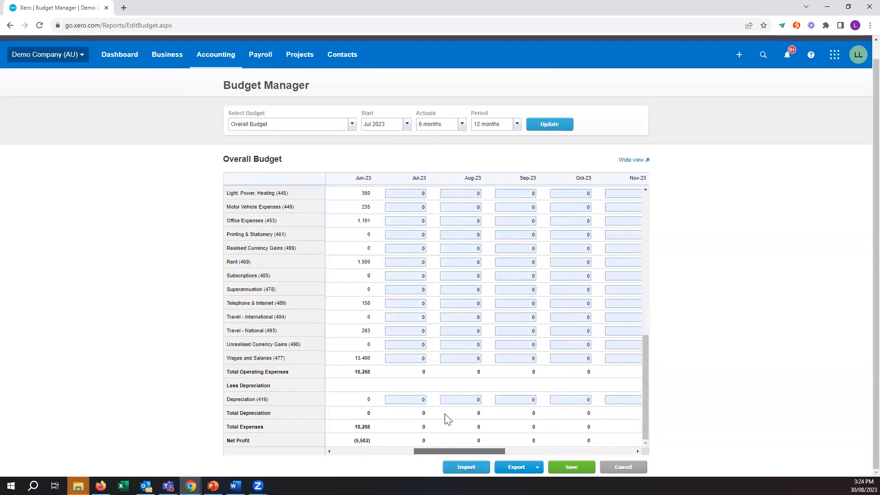
- Enter the July 2023 budget amounts: 5000 for Sales, 533 for Purchases and 766 for Interest Income
{"action": "scroll", "coordinate": [431, 324], "scroll_direction": "up", "scroll_amount": 5}
{"action": "scroll", "coordinate": [432, 325], "scroll_direction": "up", "scroll_amount": 4}
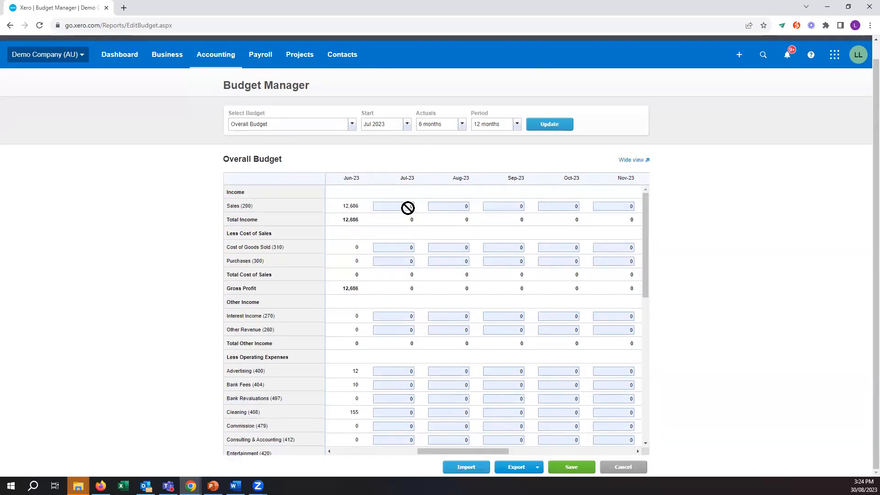
{"action": "left_click", "coordinate": [413, 208]}
{"action": "type", "text": "5000"}
{"action": "key", "text": "Tab"}
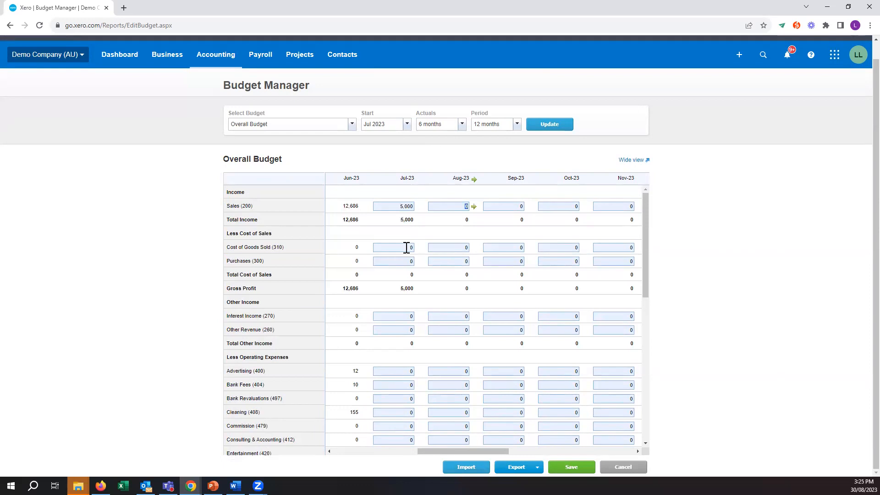
{"action": "left_click", "coordinate": [411, 260]}
{"action": "type", "text": "533"}
{"action": "left_click", "coordinate": [395, 318]}
{"action": "type", "text": "766"}
- Enter July 2023 budget amounts of 66 for Advertising and 536 for Bank Fees
{"action": "key", "text": "Down"}
{"action": "scroll", "coordinate": [403, 334], "scroll_direction": "down", "scroll_amount": 1}
{"action": "key", "text": "Down"}
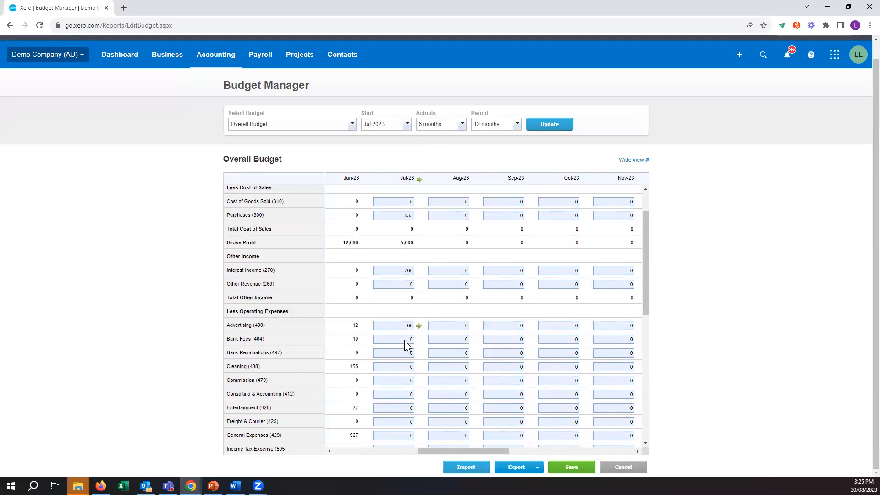
{"action": "type", "text": "536"}
{"action": "key", "text": "Down"}
- Enter July 2023 budget amounts of 755 for General Expenses and 64 for Insurance
{"action": "scroll", "coordinate": [405, 380], "scroll_direction": "down", "scroll_amount": 1}
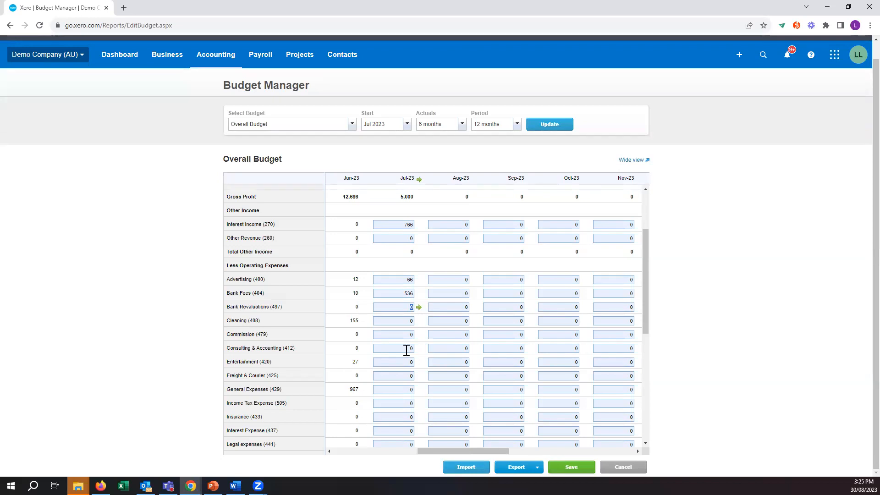
{"action": "scroll", "coordinate": [399, 347], "scroll_direction": "down", "scroll_amount": 1}
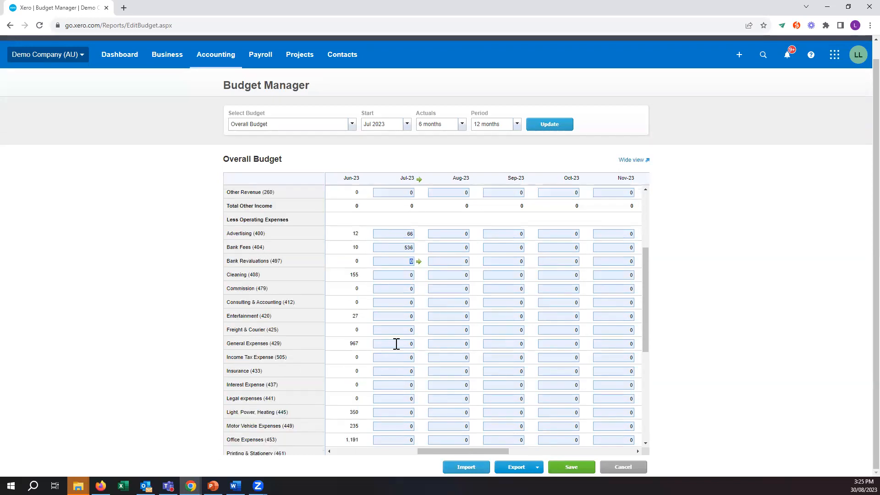
{"action": "left_click", "coordinate": [397, 344]}
{"action": "type", "text": "755"}
{"action": "type", "text": "64"}
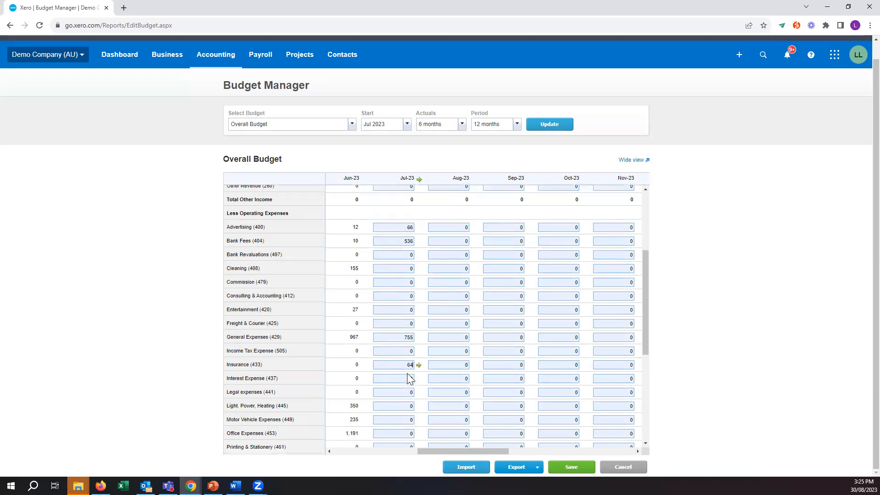
- Enter a July 2023 budget amount of 44 for both Office Expenses and Travel - National
{"action": "scroll", "coordinate": [411, 379], "scroll_direction": "down", "scroll_amount": 1}
{"action": "left_click", "coordinate": [405, 394]}
{"action": "type", "text": "44"}
{"action": "scroll", "coordinate": [404, 394], "scroll_direction": "down", "scroll_amount": 3}
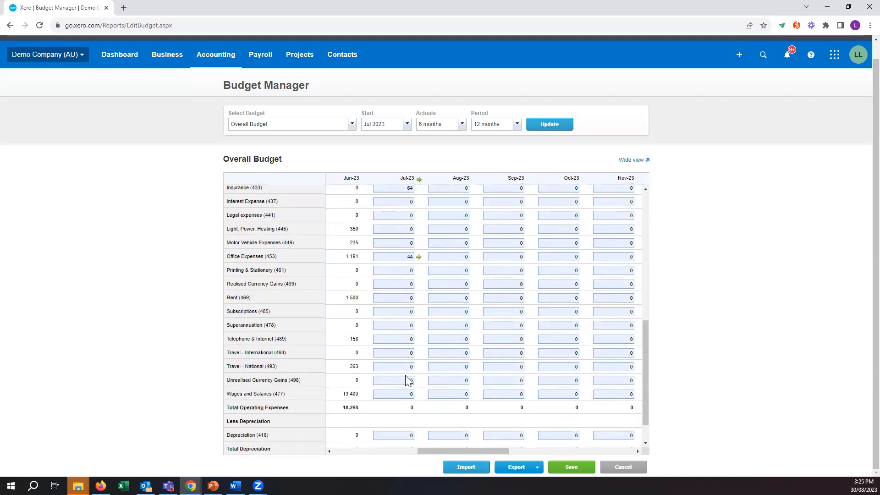
{"action": "left_click", "coordinate": [406, 367]}
{"action": "type", "text": "44"}
- Enter 655 as the August 2023 budget amount for Freight & Courier
{"action": "scroll", "coordinate": [408, 380], "scroll_direction": "down", "scroll_amount": 1}
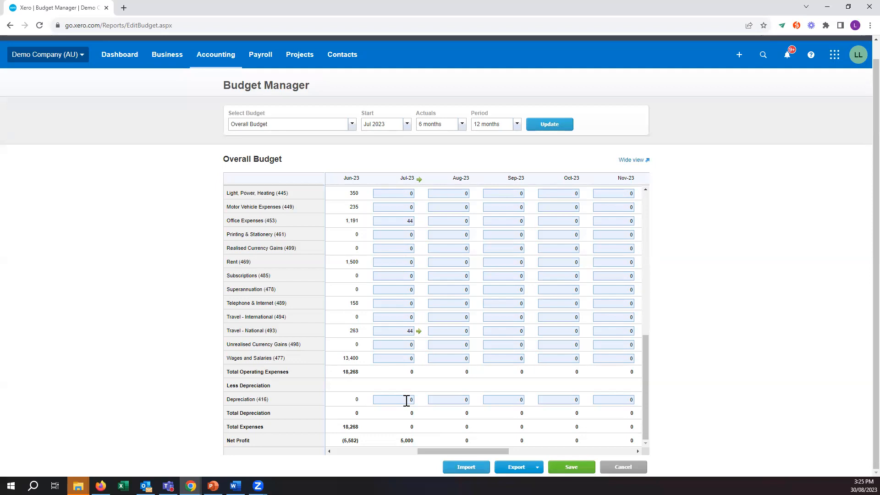
{"action": "scroll", "coordinate": [406, 400], "scroll_direction": "up", "scroll_amount": 5}
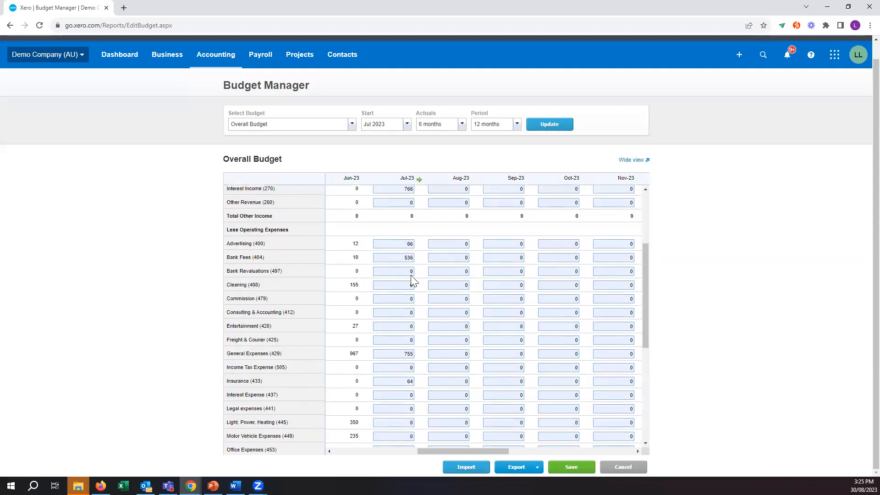
{"action": "scroll", "coordinate": [411, 275], "scroll_direction": "up", "scroll_amount": 2}
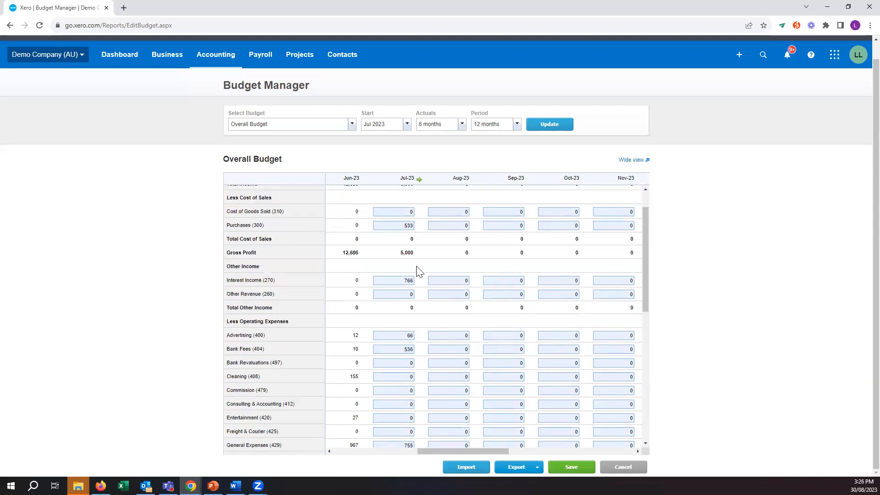
{"action": "scroll", "coordinate": [419, 271], "scroll_direction": "up", "scroll_amount": 1}
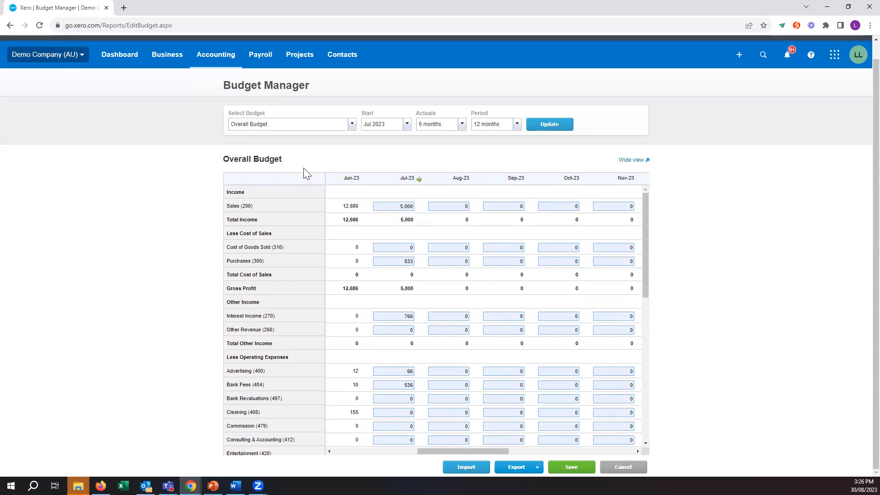
{"action": "scroll", "coordinate": [452, 305], "scroll_direction": "down", "scroll_amount": 4}
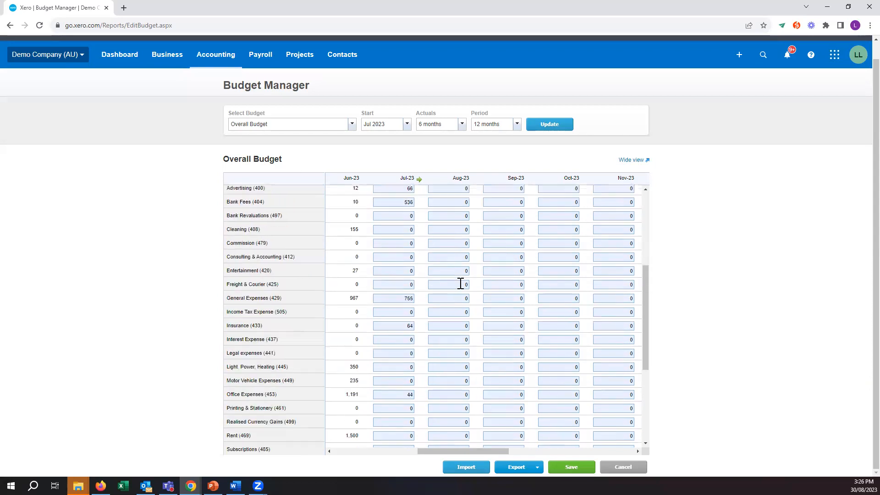
{"action": "left_click", "coordinate": [461, 283]}
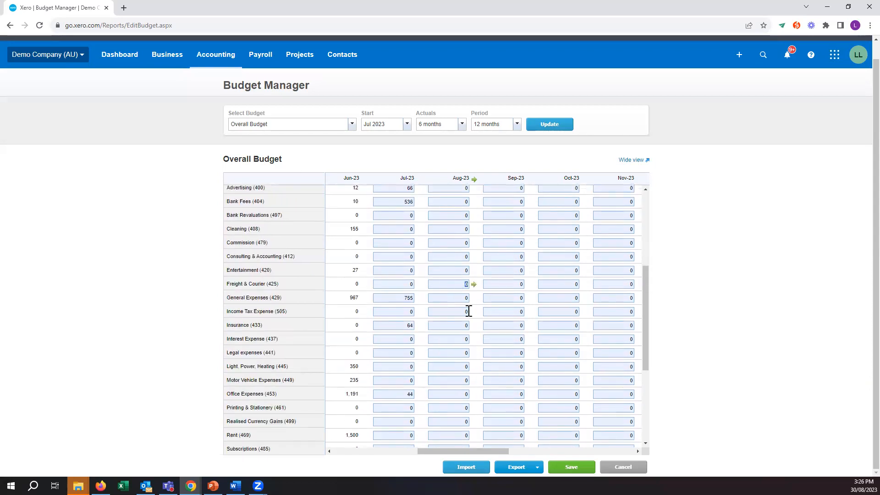
{"action": "type", "text": "655"}
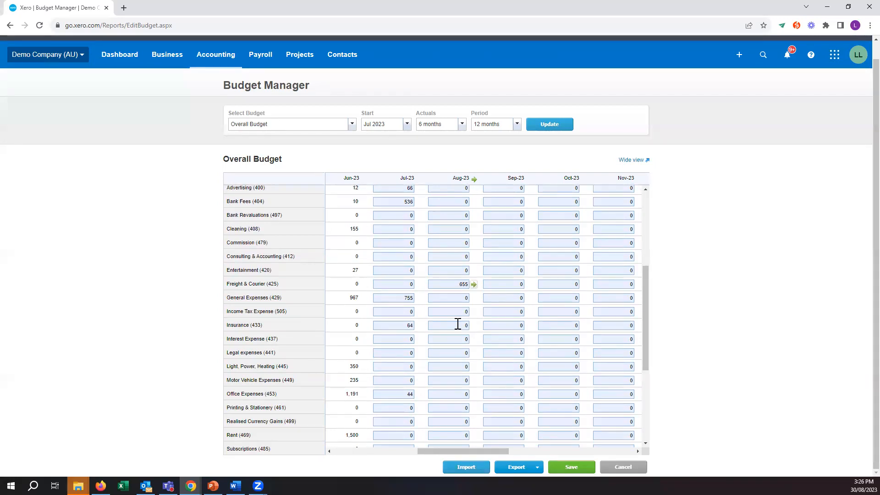
- Apply a fixed amount of 700 to each month for Freight & Courier from August 2023 onwards, and save the budget
{"action": "left_click", "coordinate": [474, 285]}
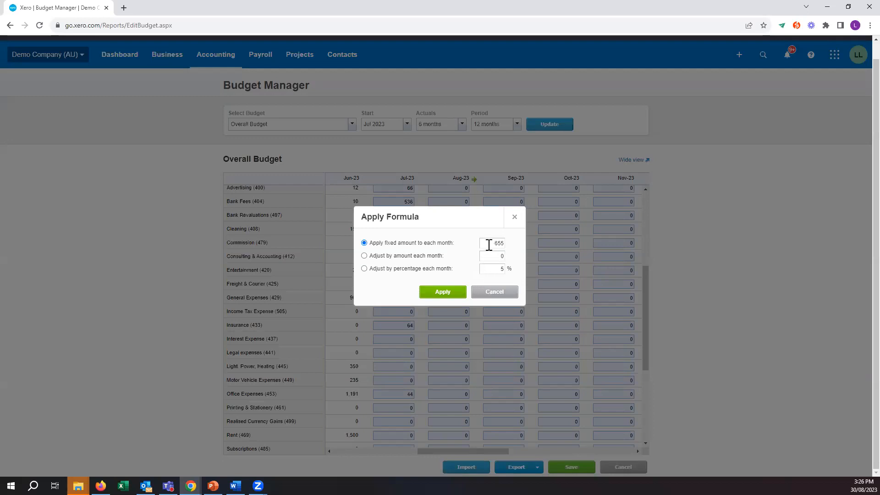
{"action": "left_click_drag", "start_coordinate": [491, 242], "coordinate": [508, 249]}
{"action": "type", "text": "700"}
{"action": "key", "text": "Tab"}
{"action": "key", "text": "shift+Tab"}
{"action": "left_click", "coordinate": [446, 292]}
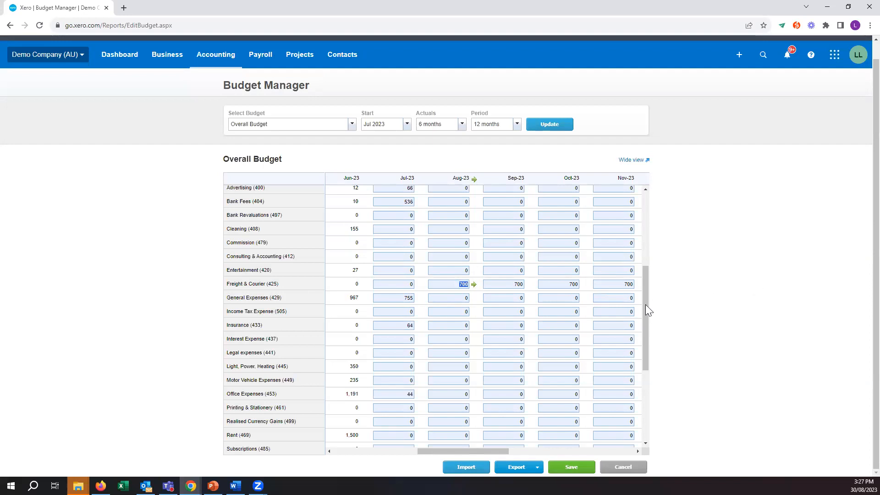
{"action": "scroll", "coordinate": [647, 337], "scroll_direction": "down", "scroll_amount": 3}
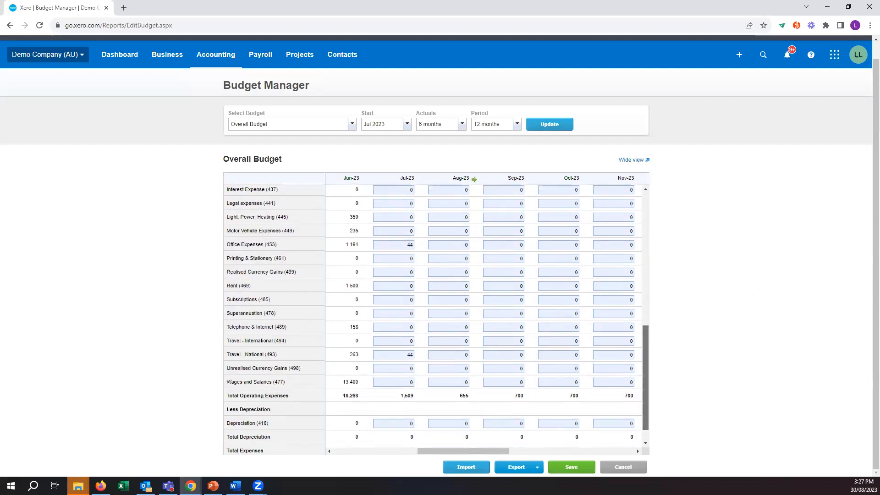
{"action": "left_click", "coordinate": [571, 468]}
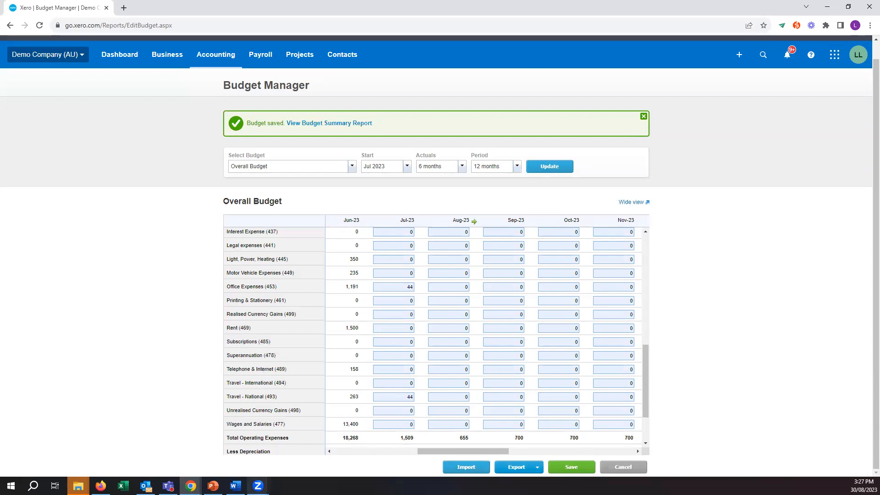
- Switch to PowerPoint, start the slide show from the "How to set a Budget in Xero" slide and advance to Budget Summary Report
{"action": "left_click", "coordinate": [213, 486]}
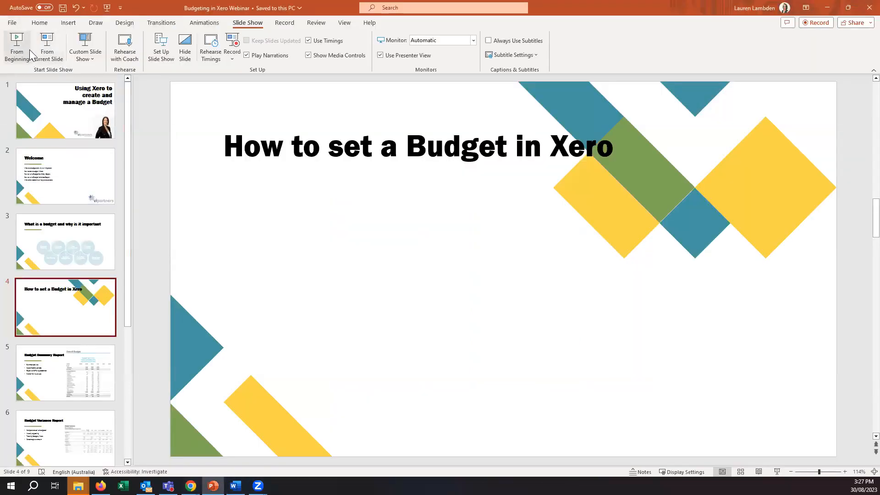
{"action": "left_click", "coordinate": [50, 56]}
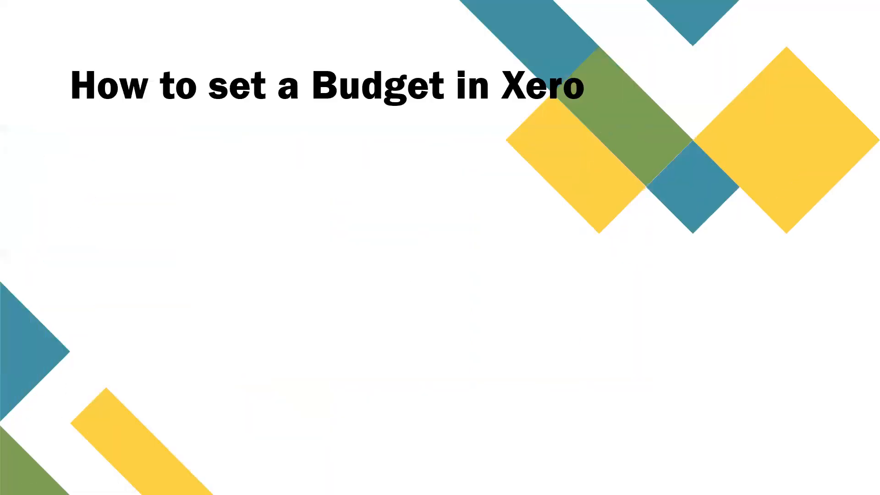
{"action": "key", "text": "Right"}
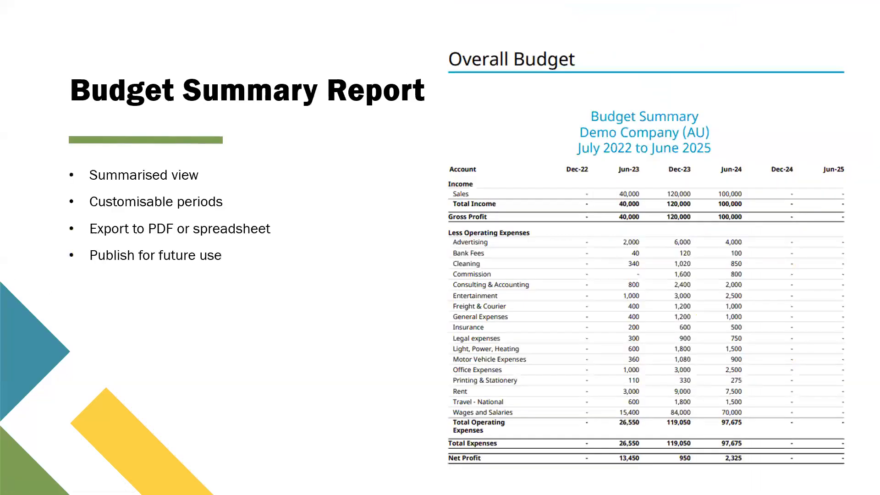